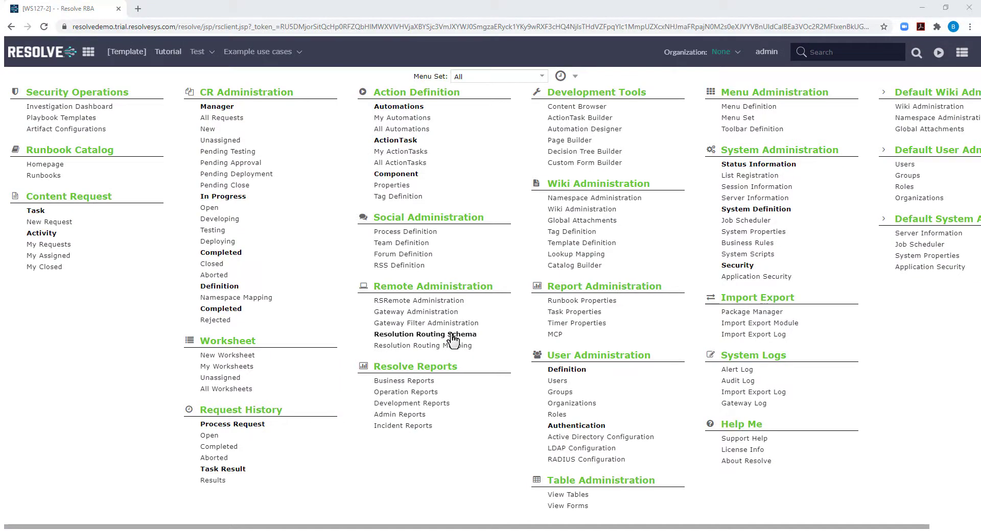
# Step: Create a new resolution routing schema and name it custom_monitoring_application_event_schema
pyautogui.click(451, 335)
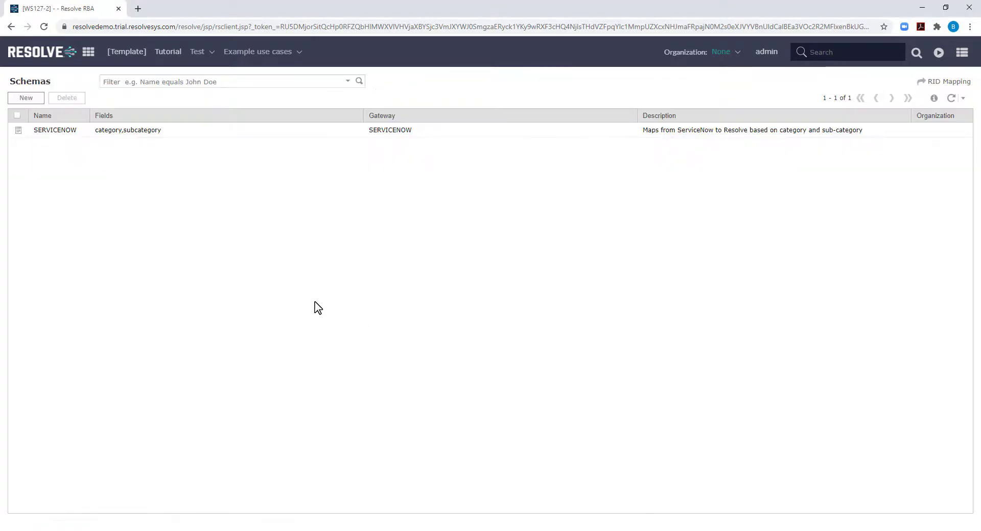
pyautogui.click(33, 99)
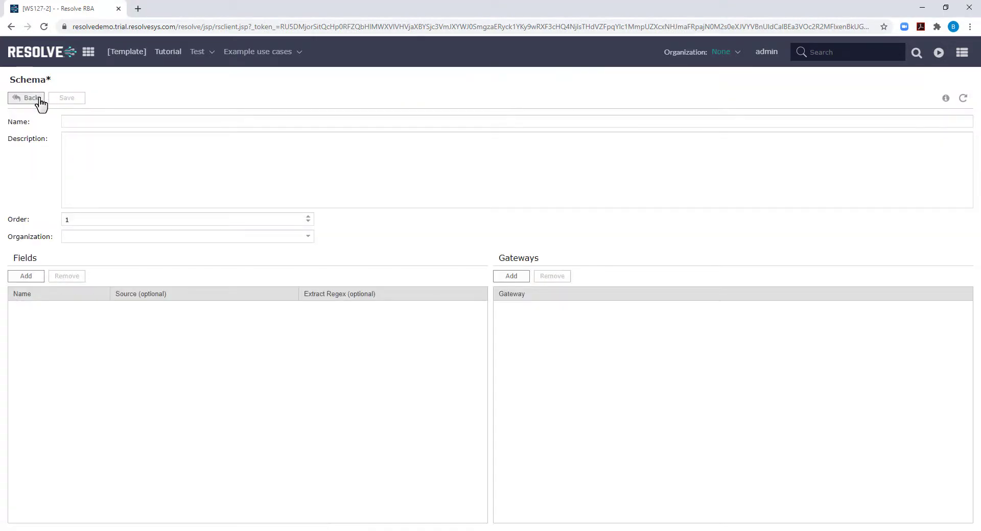
pyautogui.click(87, 121)
pyautogui.write('custom_monitoring_ap')
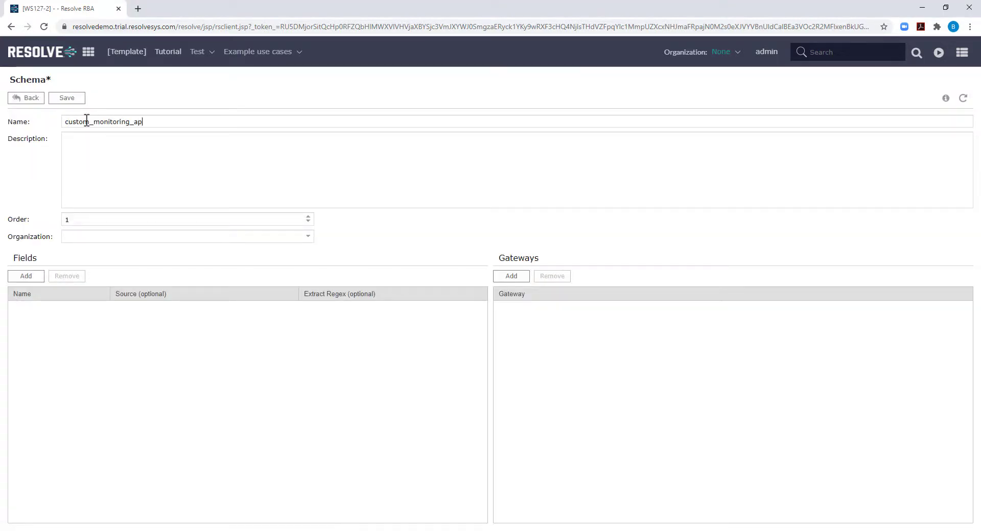
pyautogui.write('plication_event_schema')
# Step: Add a field named service to the schema
pyautogui.click(31, 278)
pyautogui.doubleClick(62, 307)
pyautogui.hotkey('ctrl', 'a')
pyautogui.write('service')
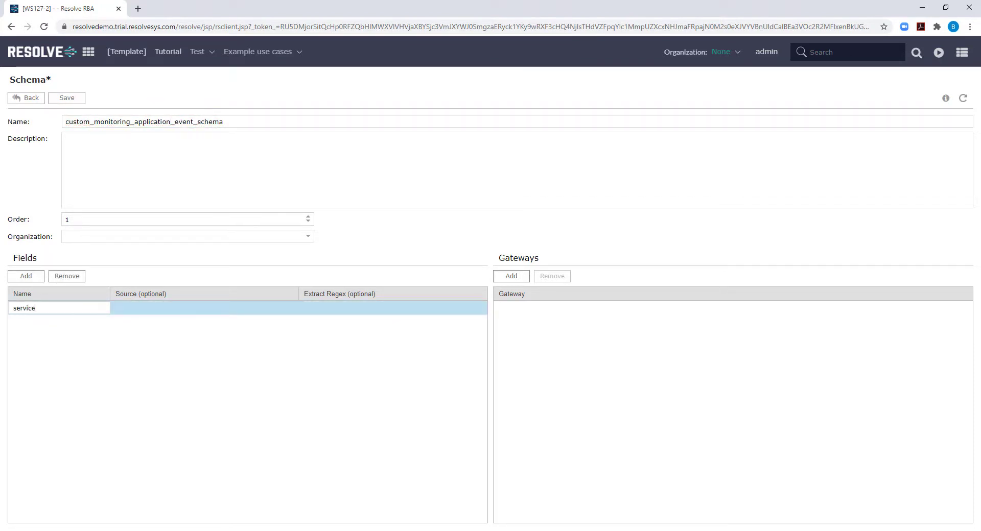
pyautogui.press('Return')
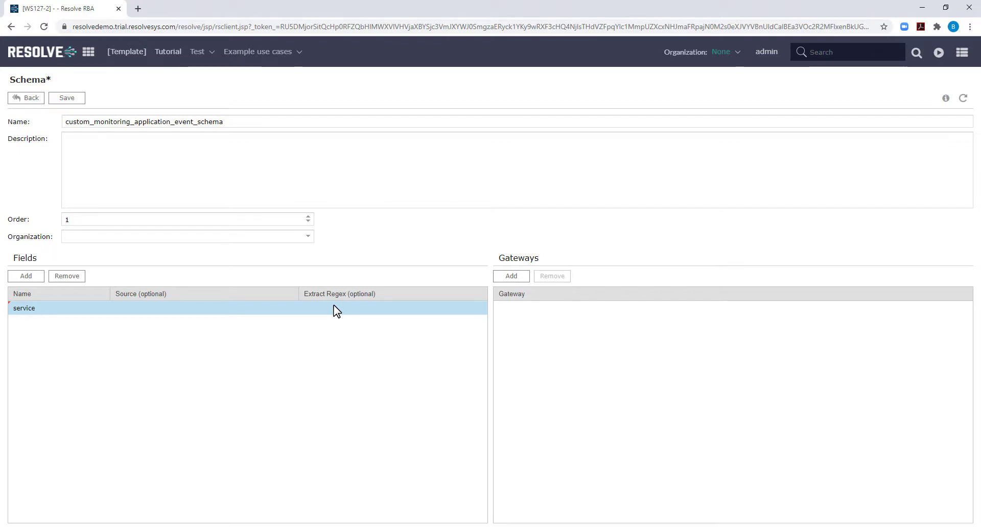
# Step: Assign the HTTP gateway to the schema, save it, and return to the schema list
pyautogui.click(511, 276)
pyautogui.click(514, 285)
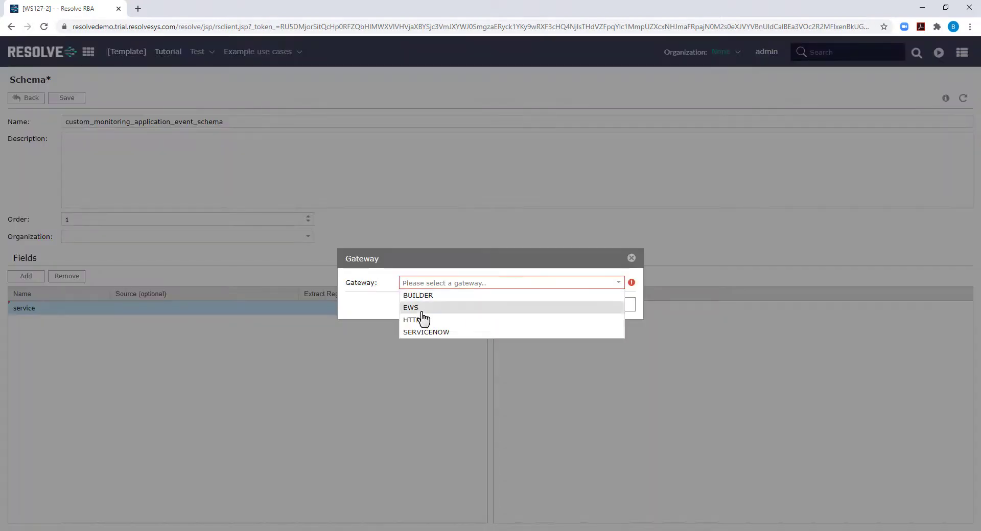
pyautogui.click(418, 321)
pyautogui.click(545, 305)
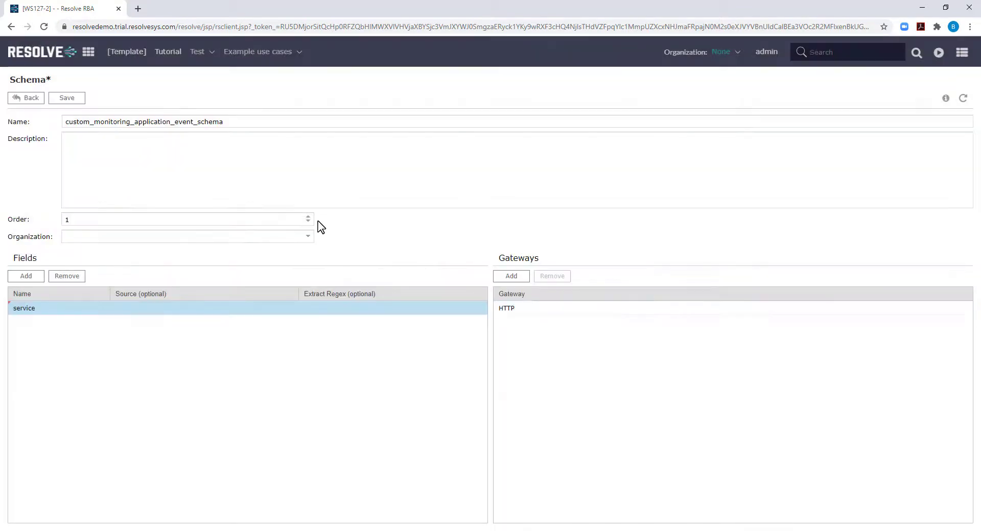
pyautogui.click(71, 99)
pyautogui.click(28, 99)
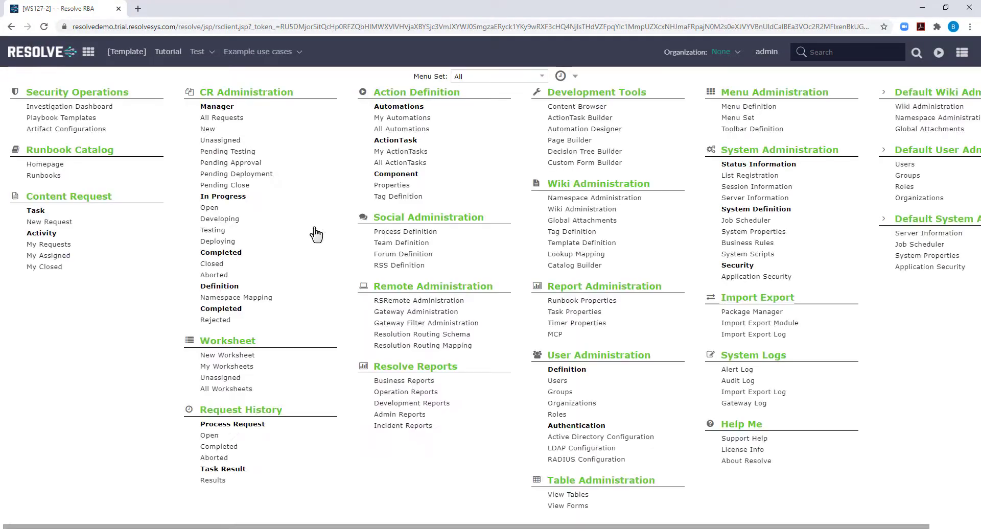
# Step: Add a resolution routing mapping that uses custom_monitoring_application_event_schema, with the service value set to IIS
pyautogui.click(418, 353)
pyautogui.click(186, 99)
pyautogui.click(768, 242)
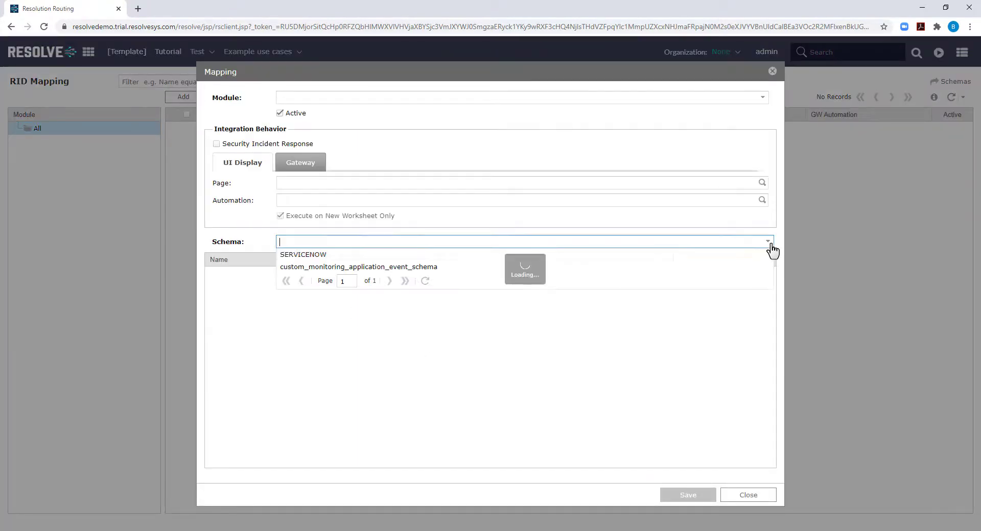
pyautogui.click(352, 268)
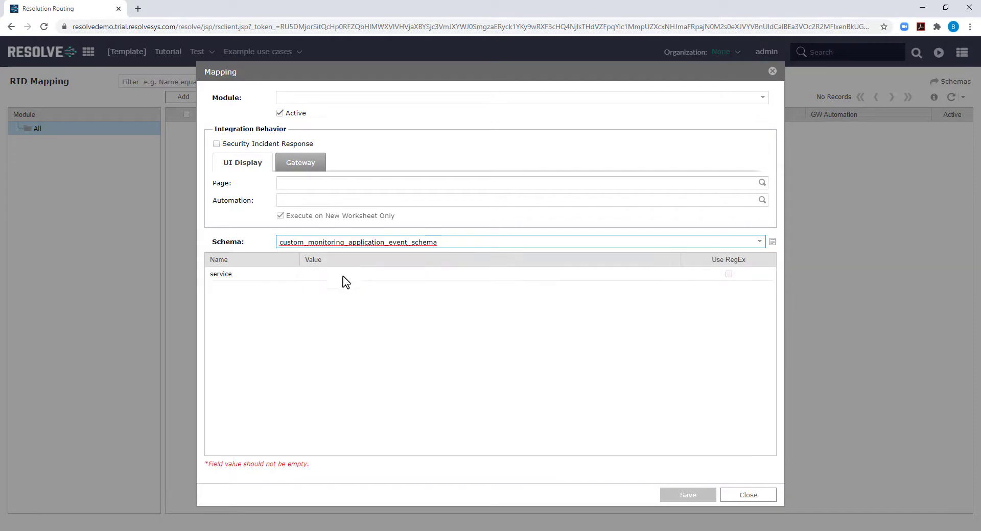
pyautogui.click(317, 275)
pyautogui.write('IIS')
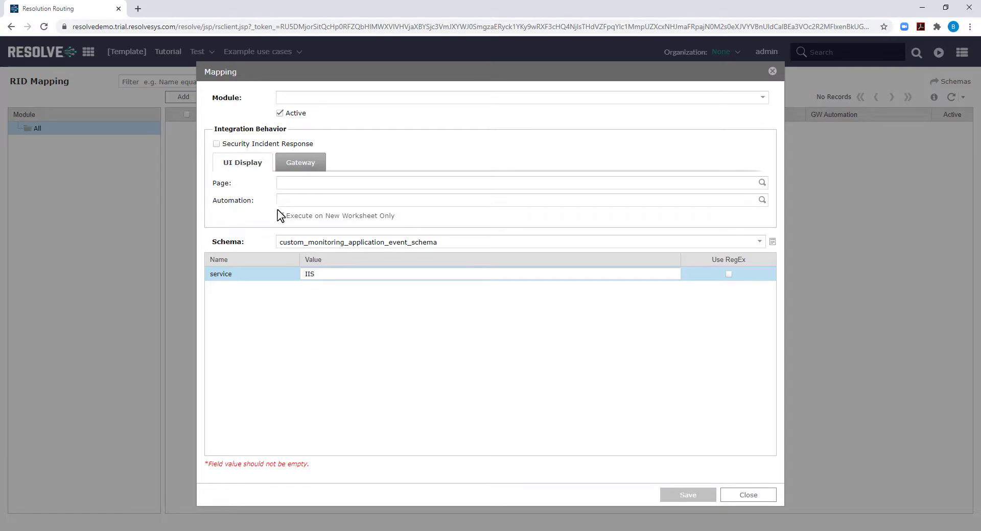
# Step: Filter the automations by IIS and assign windows.IIS Triage as the mapping's gateway automation
pyautogui.click(299, 164)
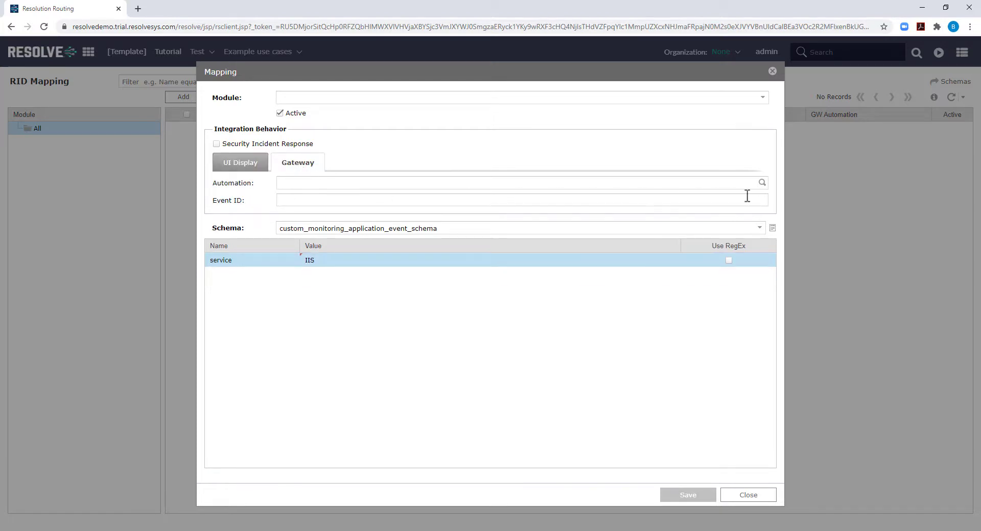
pyautogui.click(762, 182)
pyautogui.click(280, 120)
pyautogui.write('IIS')
pyautogui.press('Return')
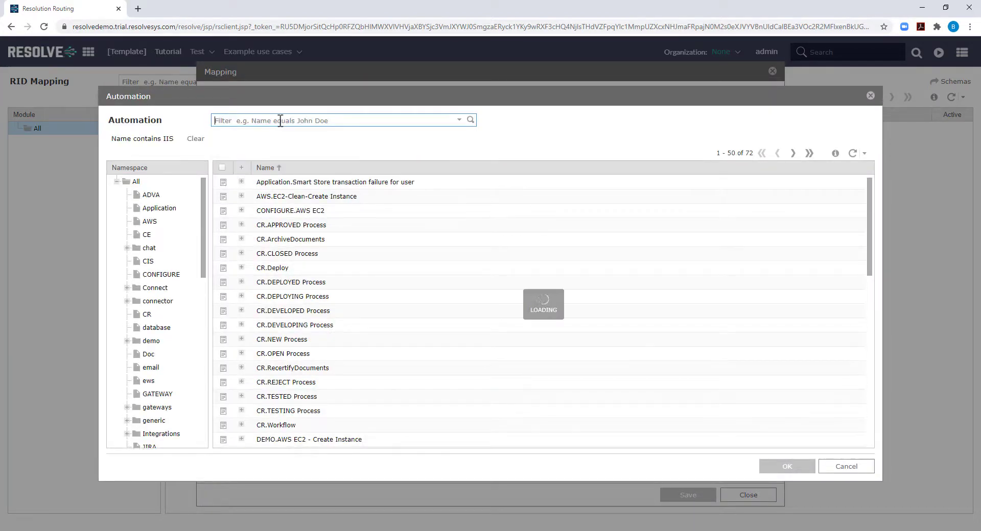
pyautogui.click(312, 198)
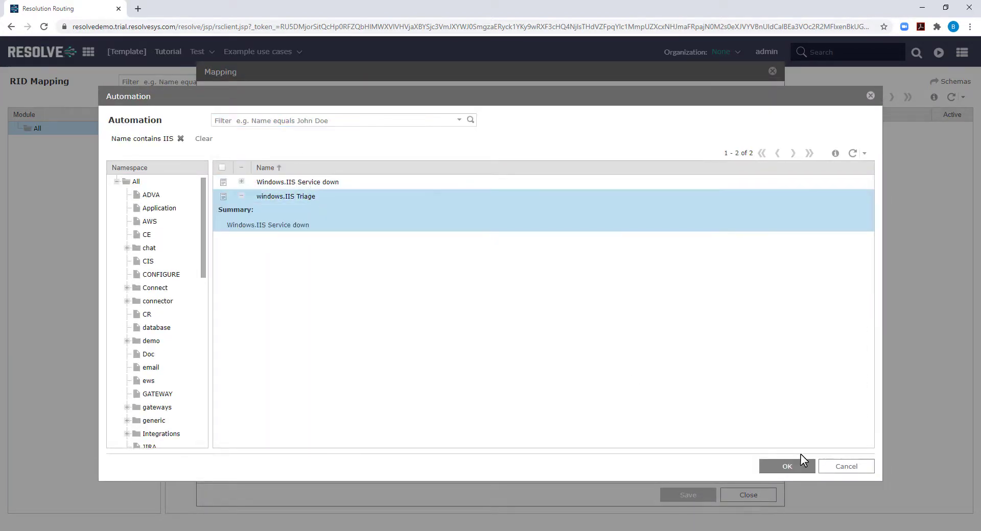
pyautogui.click(797, 467)
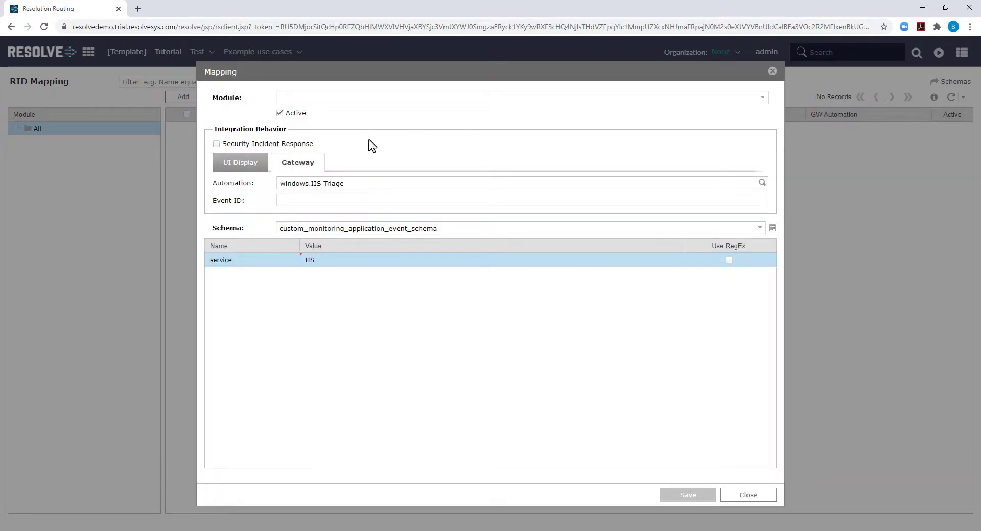
# Step: Set the mapping's module to Custom_Monitoring_App, save the mapping, and sync the RID mappings
pyautogui.click(311, 98)
pyautogui.write('Custom_Monitoring_App')
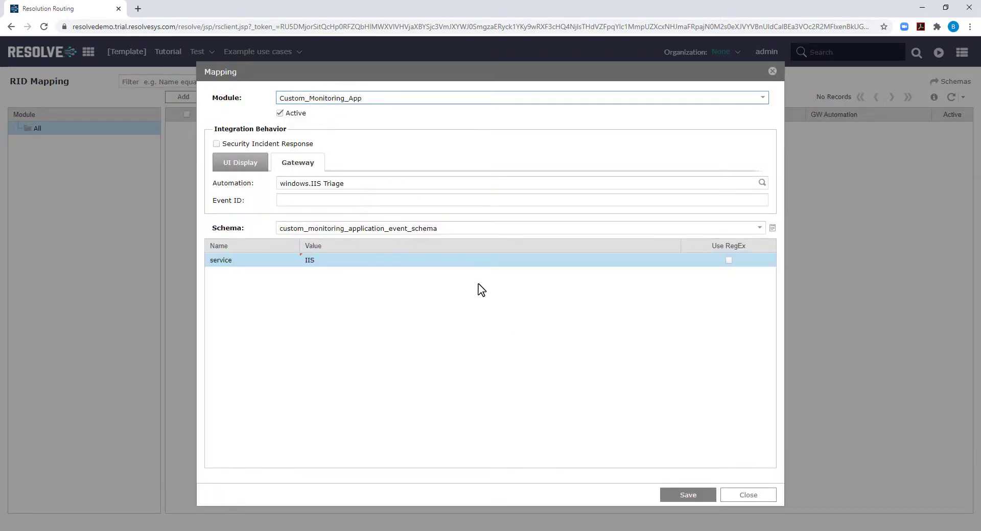
pyautogui.click(695, 503)
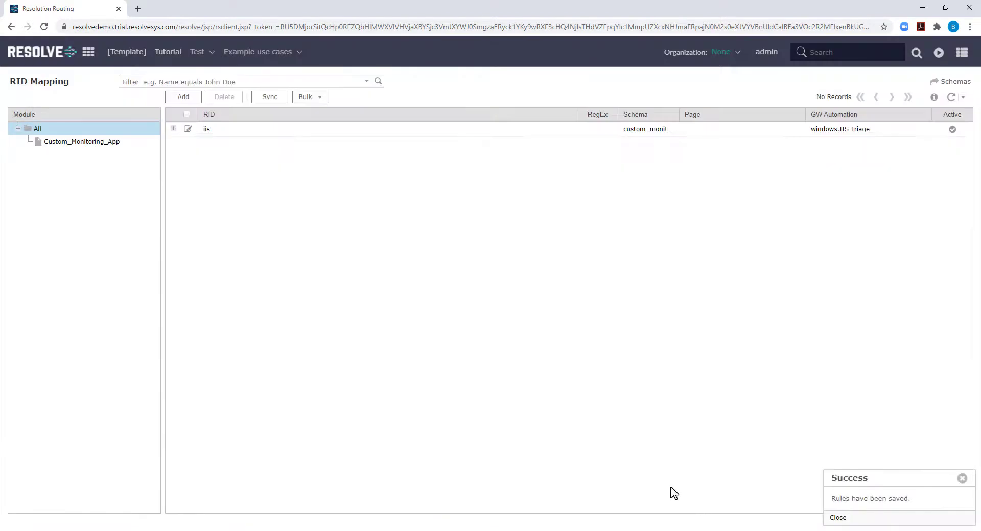
pyautogui.click(274, 104)
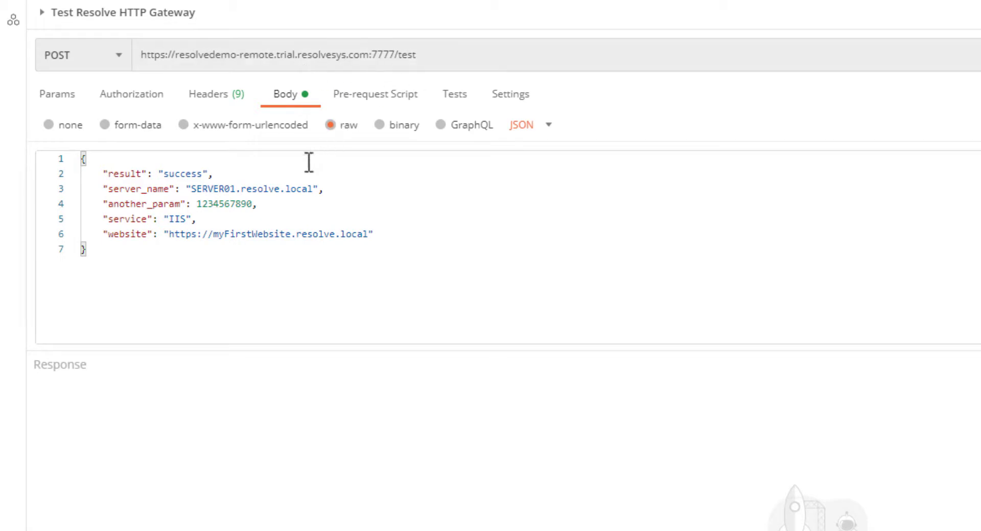
# Step: In Postman, check the service parameter in the JSON body and send the Test Resolve HTTP Gateway POST request
pyautogui.moveTo(103, 218); pyautogui.dragTo(197, 219)
pyautogui.press('Down')
pyautogui.press('Down')
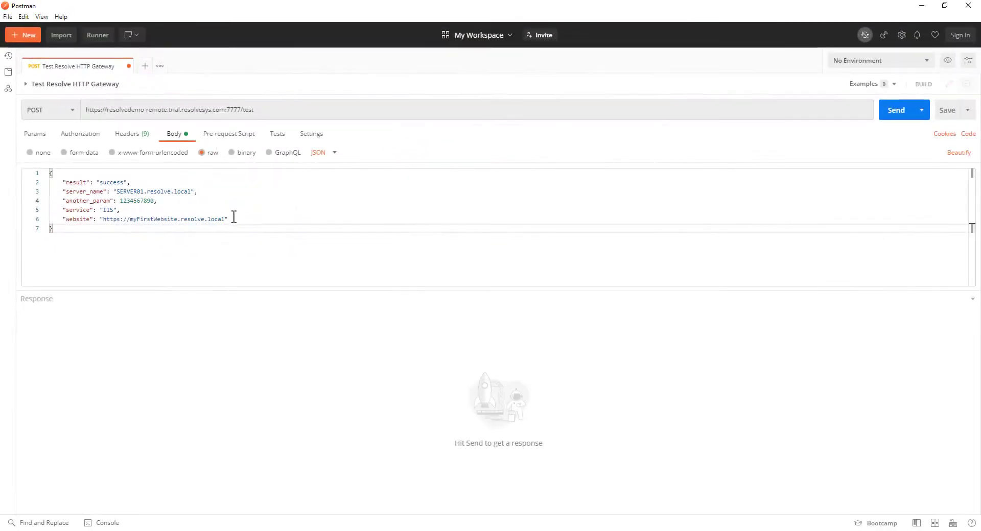
pyautogui.click(900, 112)
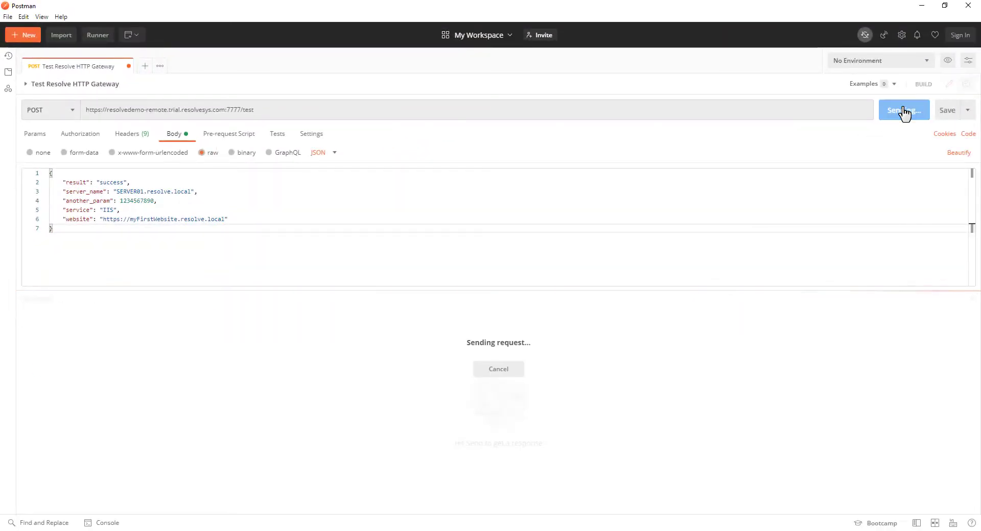
# Step: Switch back to Resolve, open the current worksheet, and examine the ListParams result details
pyautogui.click(921, 6)
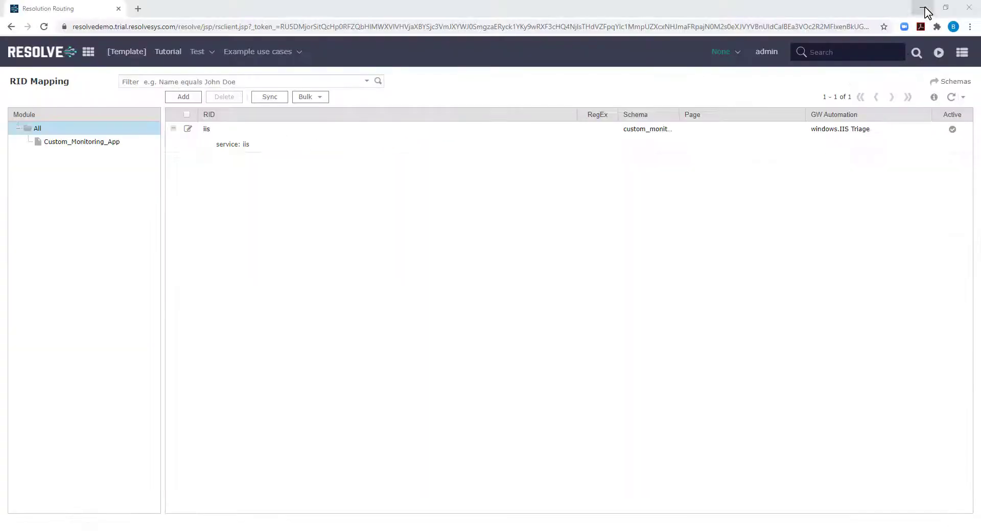
pyautogui.click(961, 51)
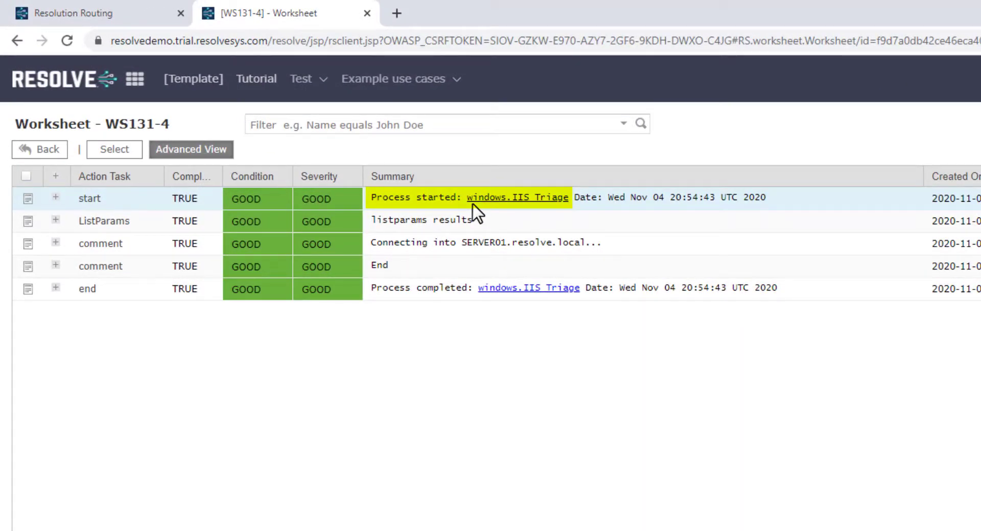
pyautogui.click(480, 224)
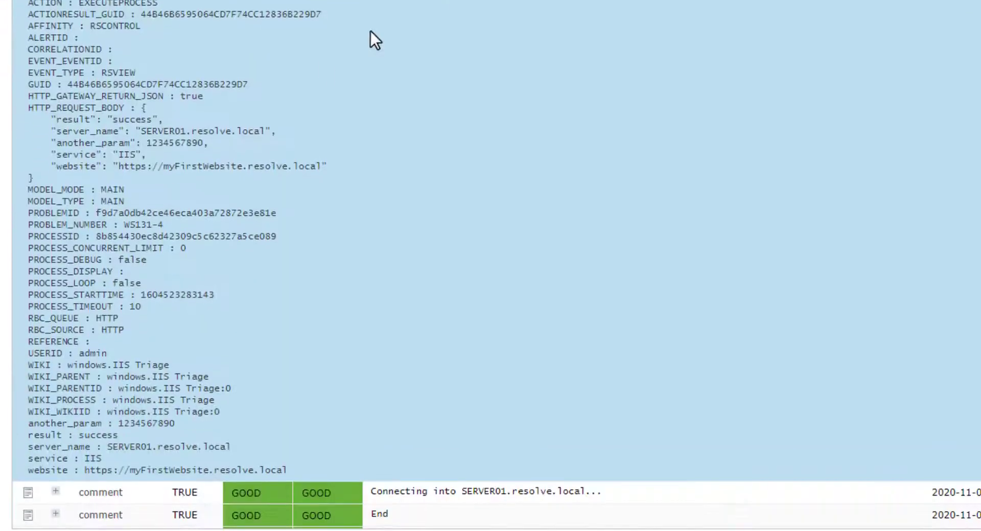